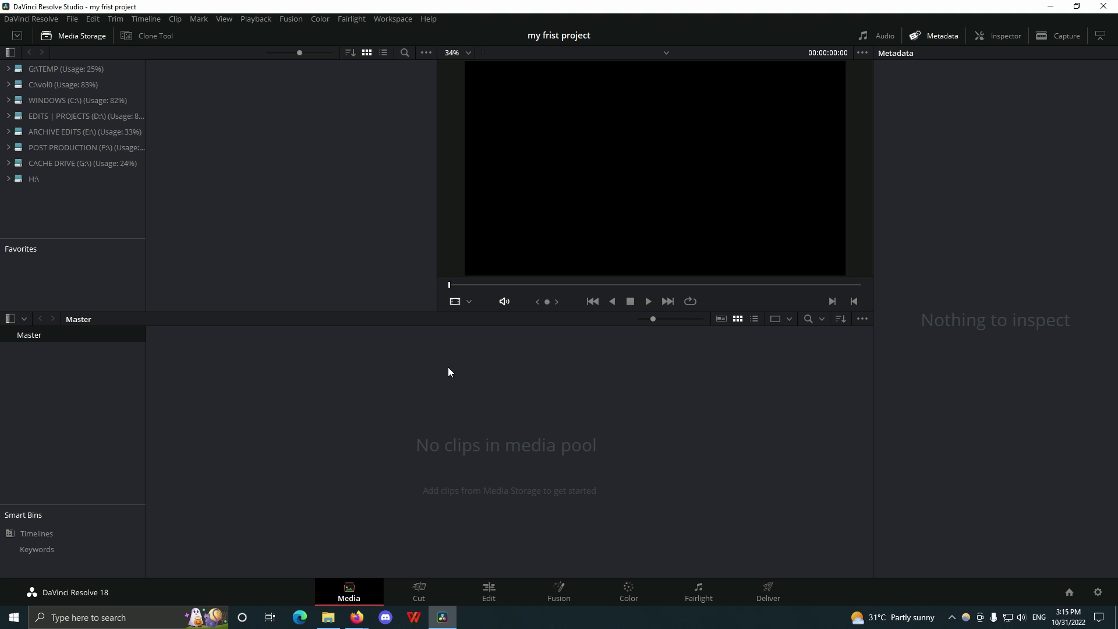
# Import MVI_9520, MVI_9527, MVI_9531 and MVI_9547 via File > Import, choosing Don't Change for frame rate
pyautogui.click(72, 19)
pyautogui.moveTo(157, 138)
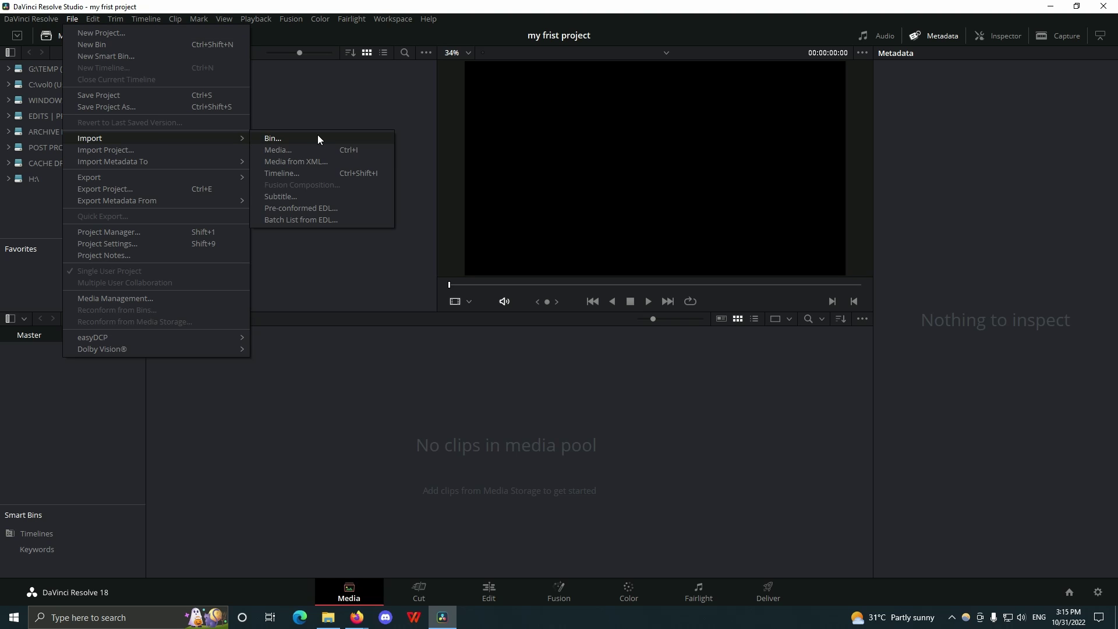
pyautogui.click(305, 151)
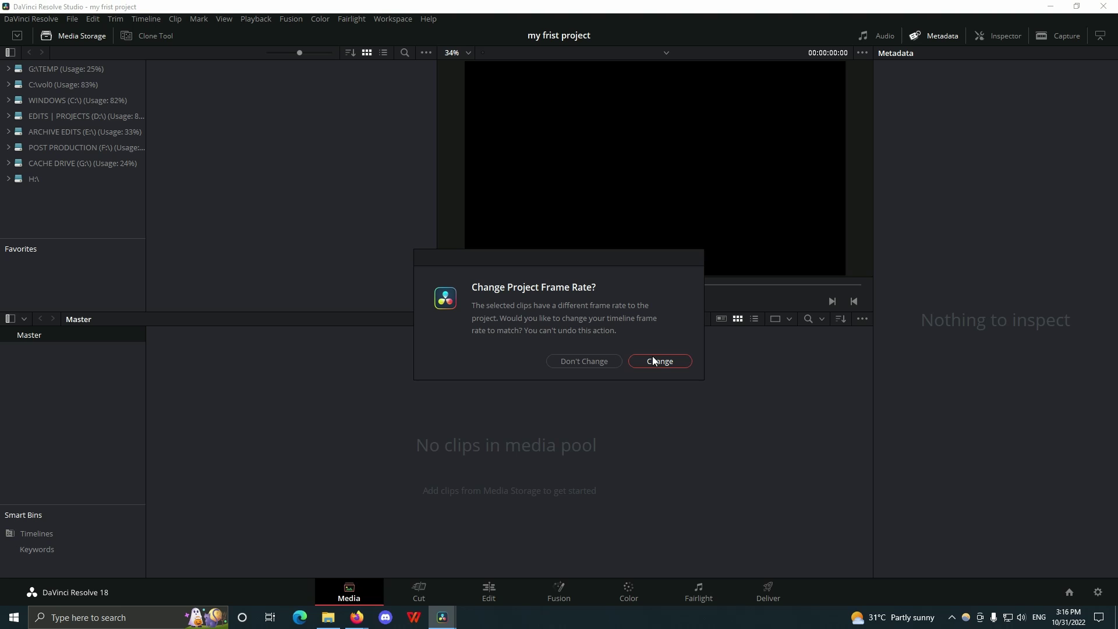
pyautogui.click(580, 359)
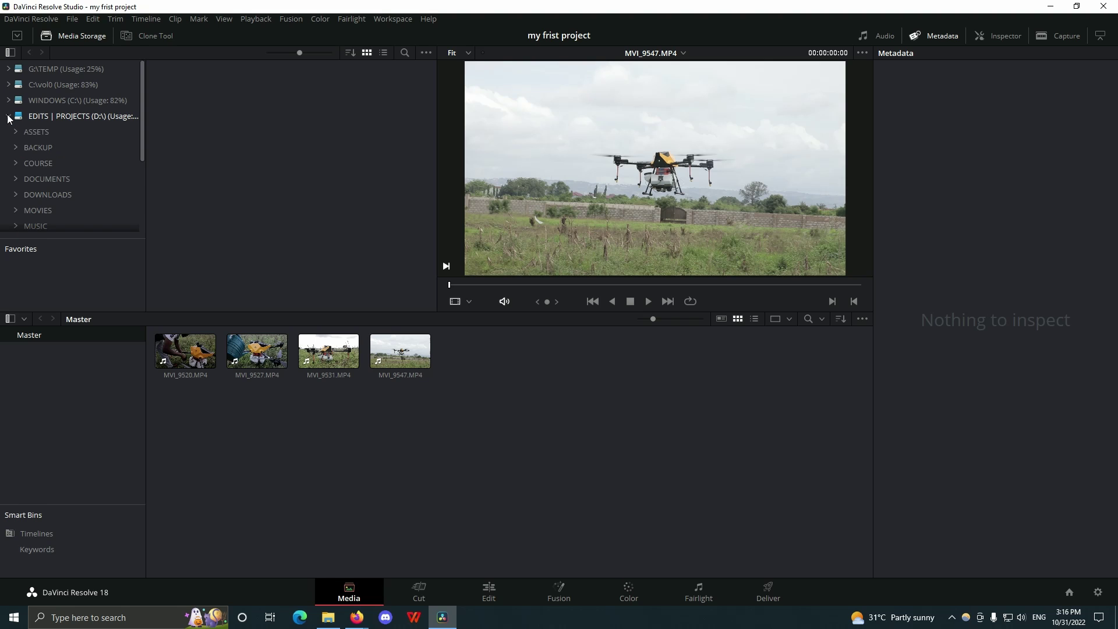
pyautogui.scroll(-2, 90, 129)
pyautogui.scroll(-1, 90, 132)
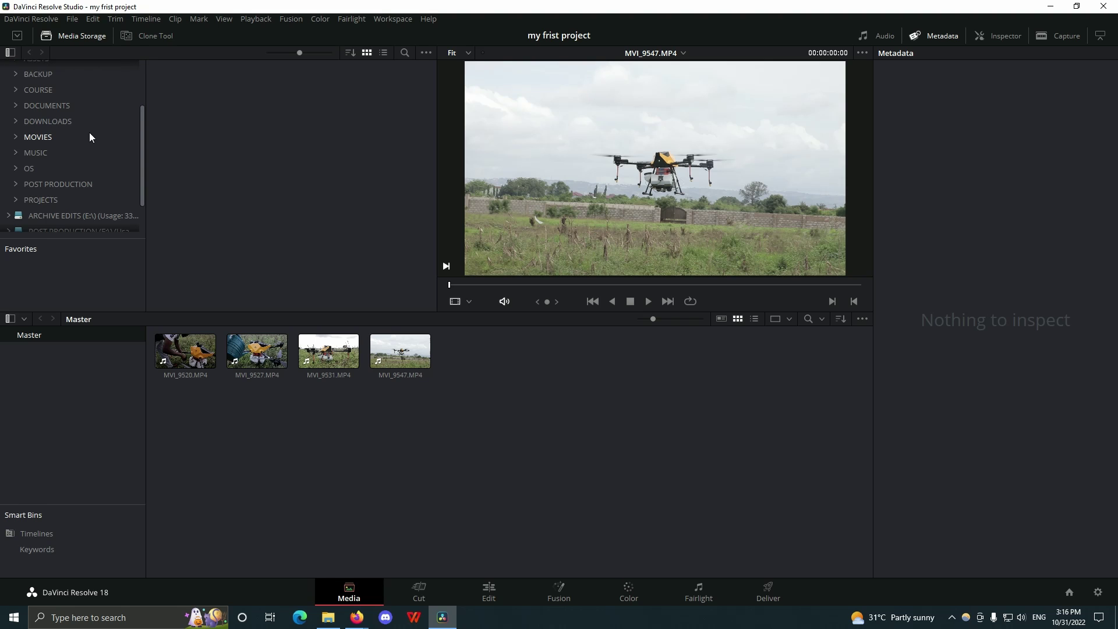
# Open D: > POST PRODUCTION > DAVINCI RESOLVE in Media Storage and select all media pool clips
pyautogui.click(15, 185)
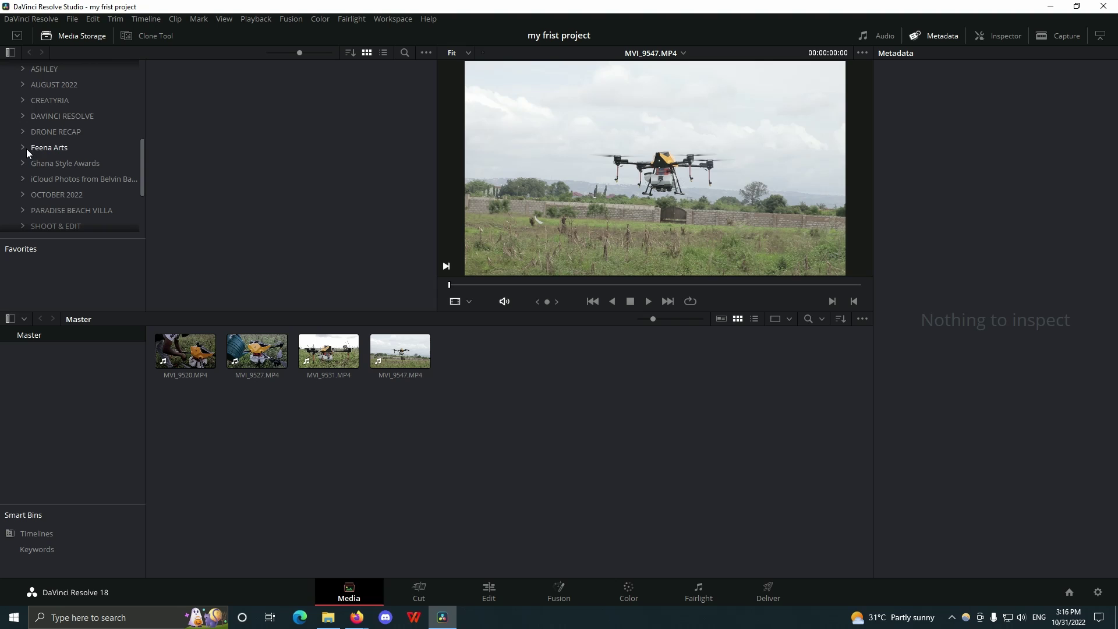
pyautogui.click(25, 117)
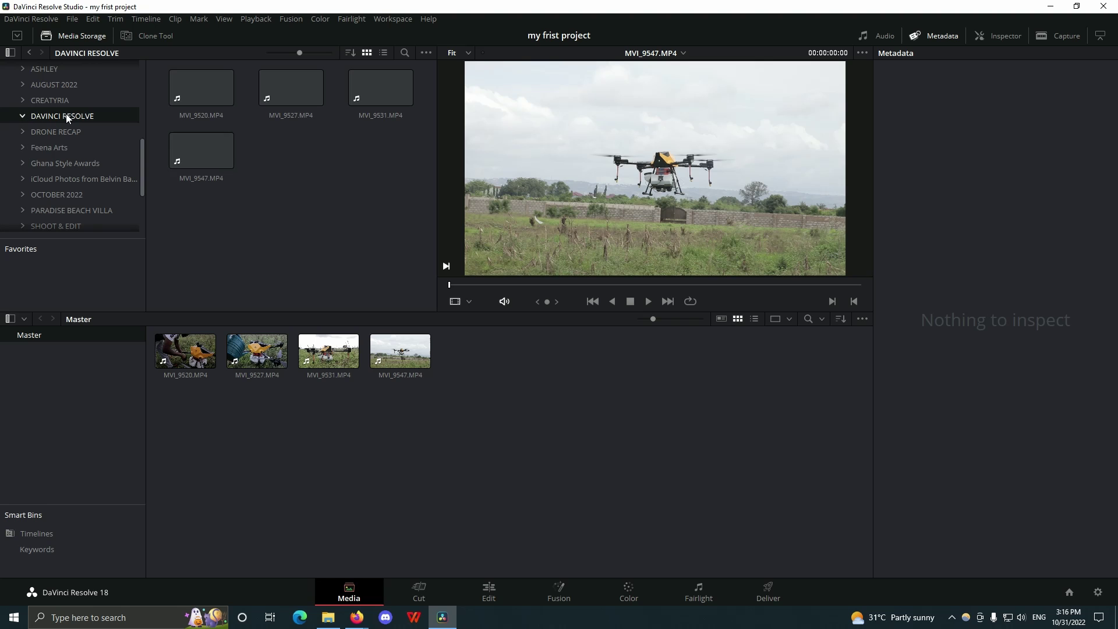
pyautogui.click(381, 88)
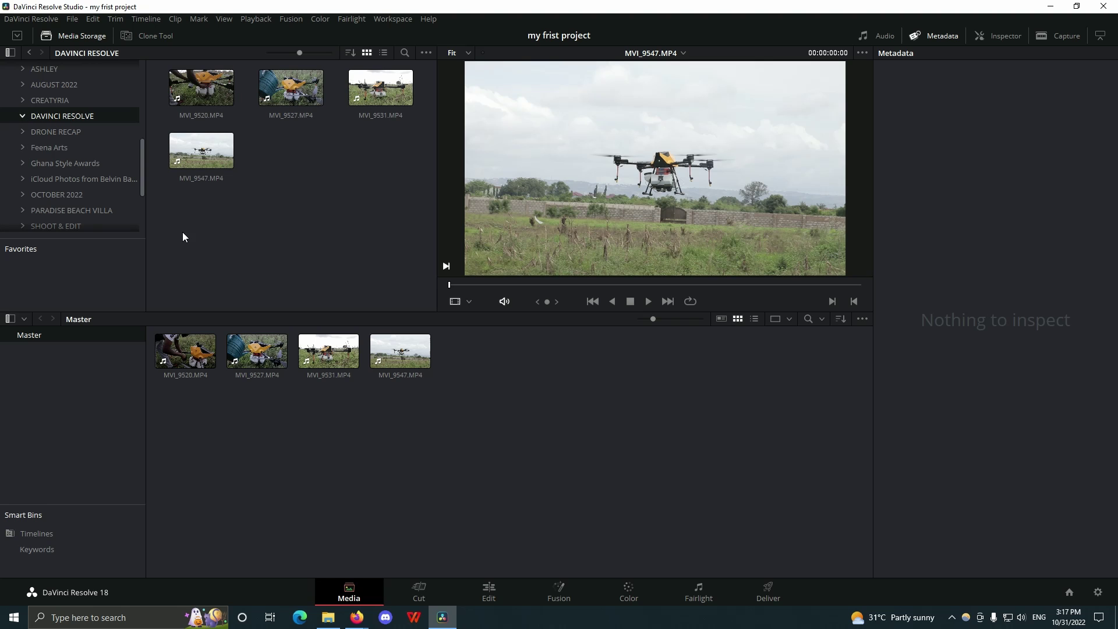
pyautogui.hotkey('ctrl', 'a')
# Delete the pooled clips, then drag the four DAVINCI RESOLVE clips back in, keeping the frame rate
pyautogui.press('Delete')
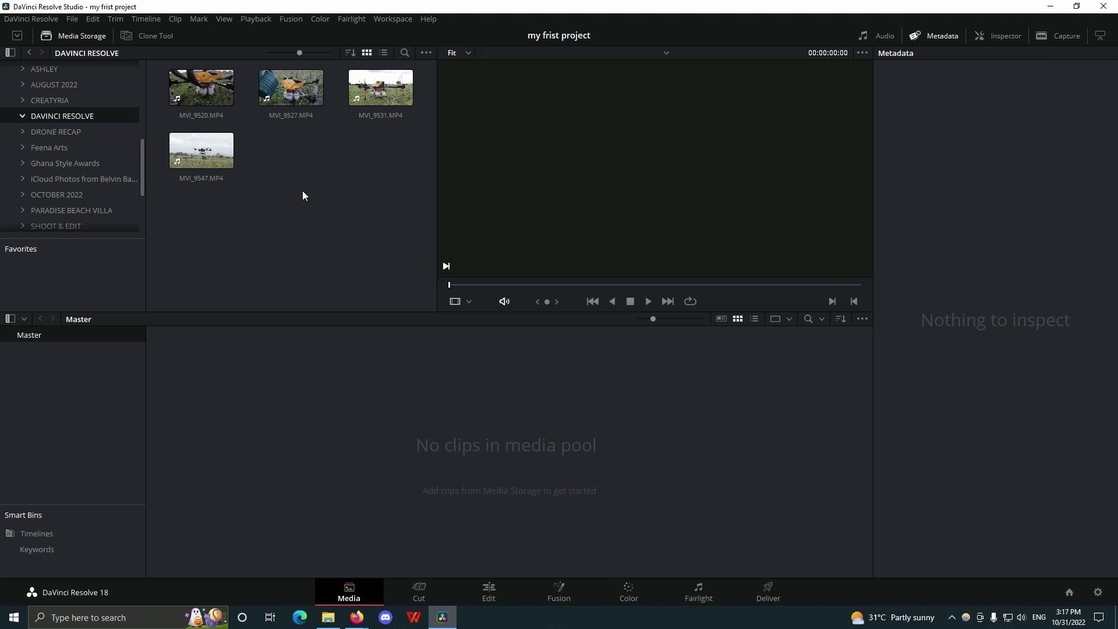
pyautogui.moveTo(201, 232); pyautogui.dragTo(420, 75)
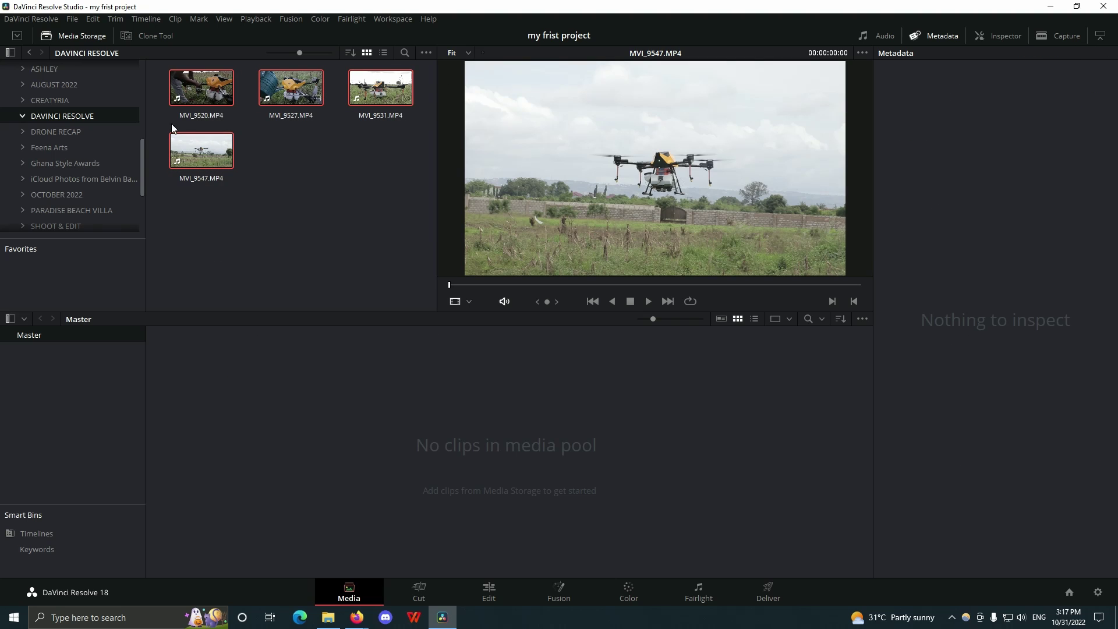
pyautogui.moveTo(201, 153); pyautogui.dragTo(220, 403)
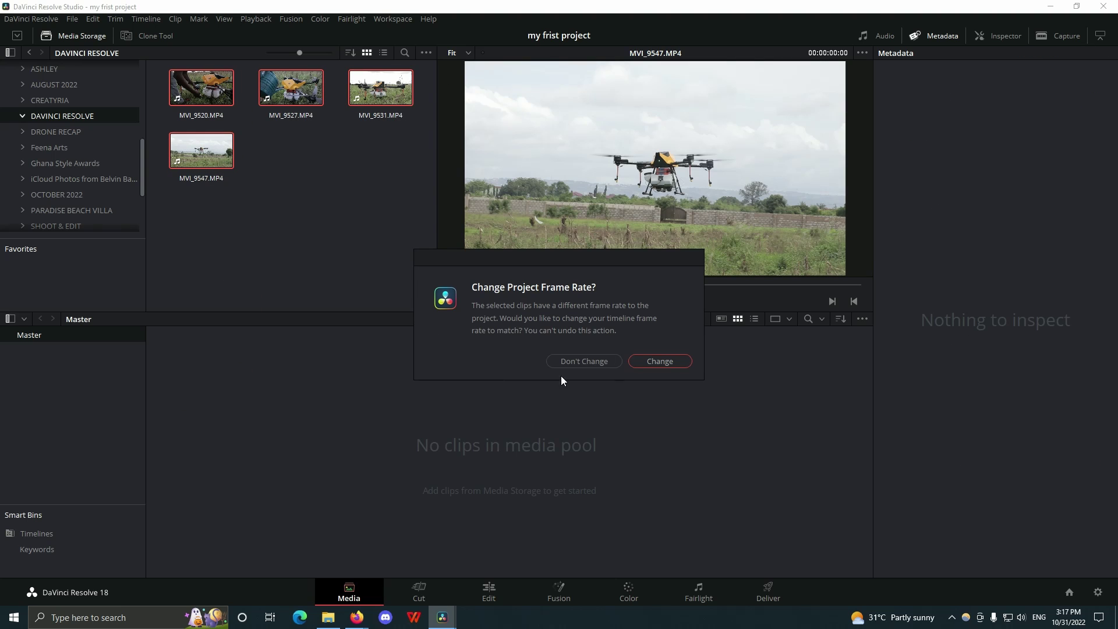
pyautogui.click(593, 360)
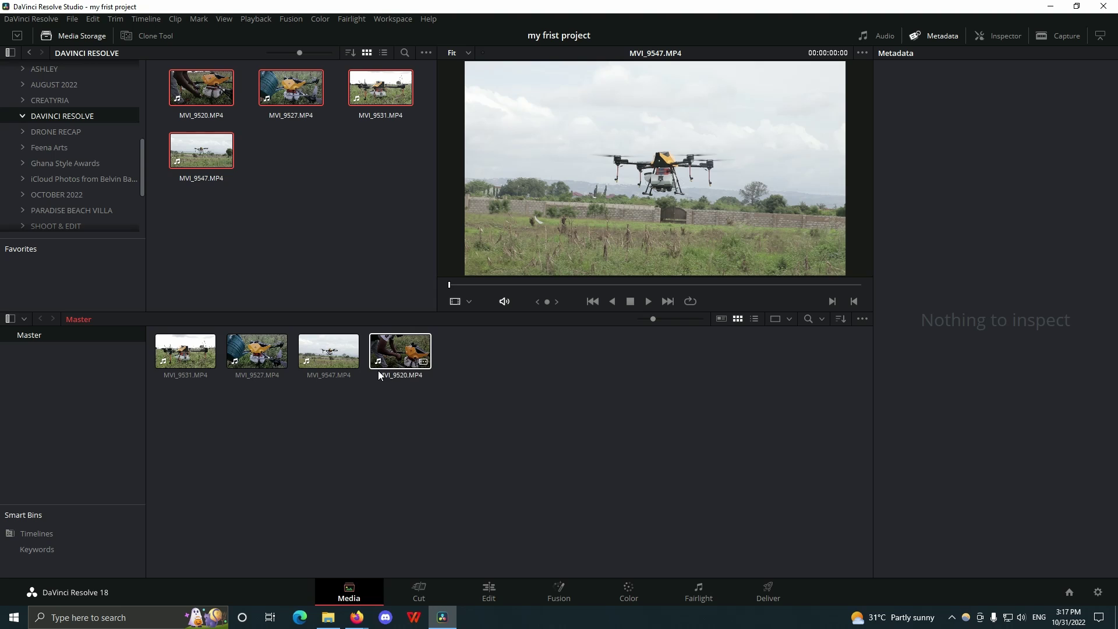
pyautogui.click(514, 373)
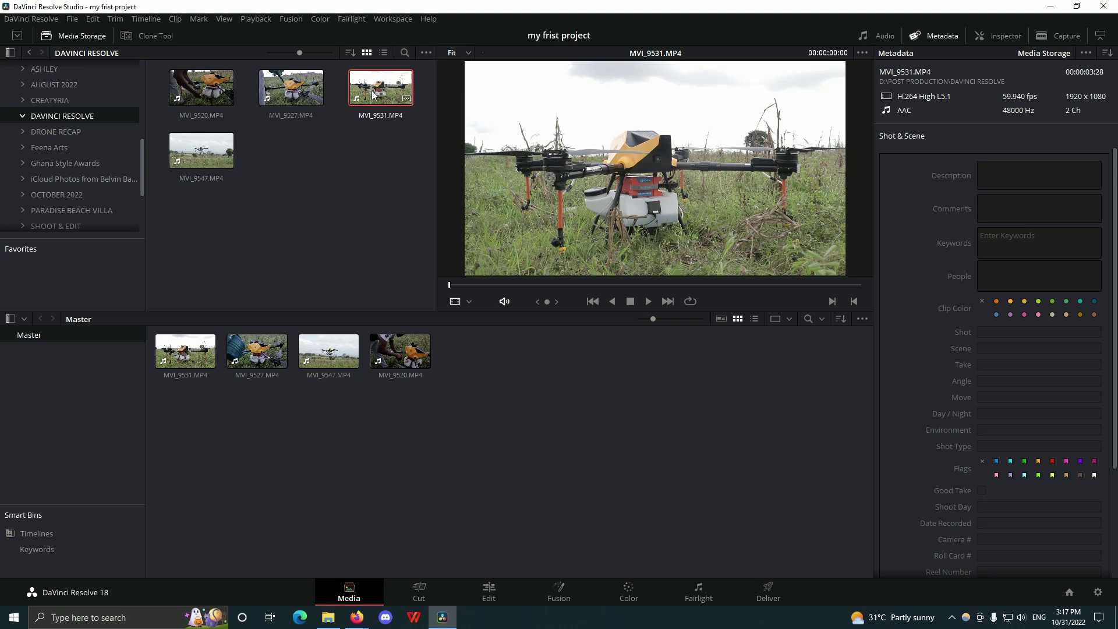
# Play and scrub MVI_9531.MP4 to mark a range, then drag it into the pool as a subclip
pyautogui.press('space')
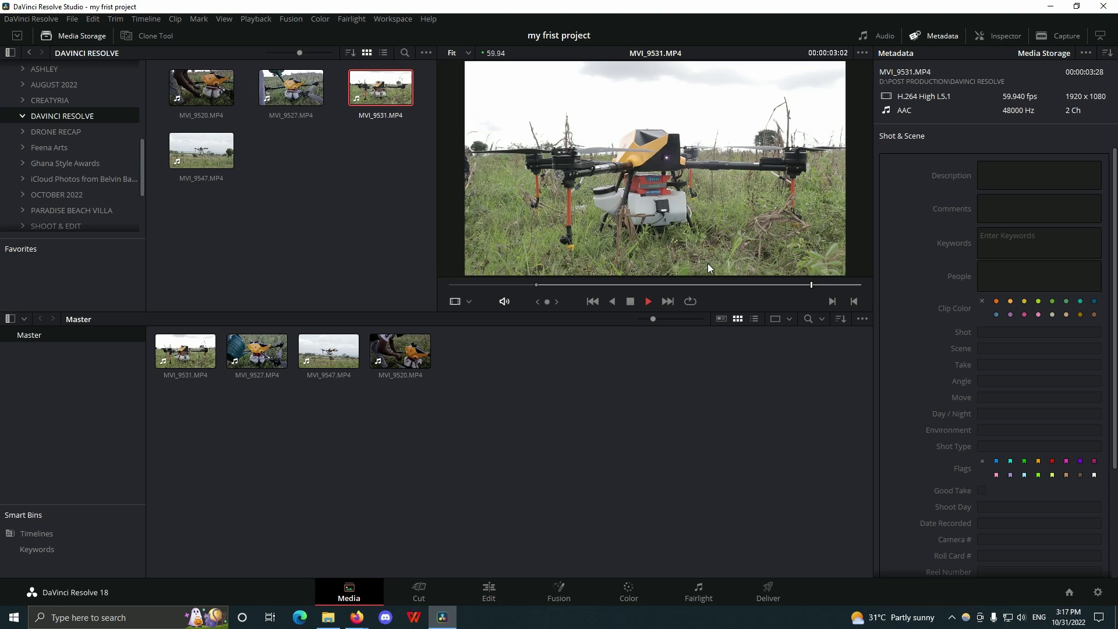
pyautogui.press('space')
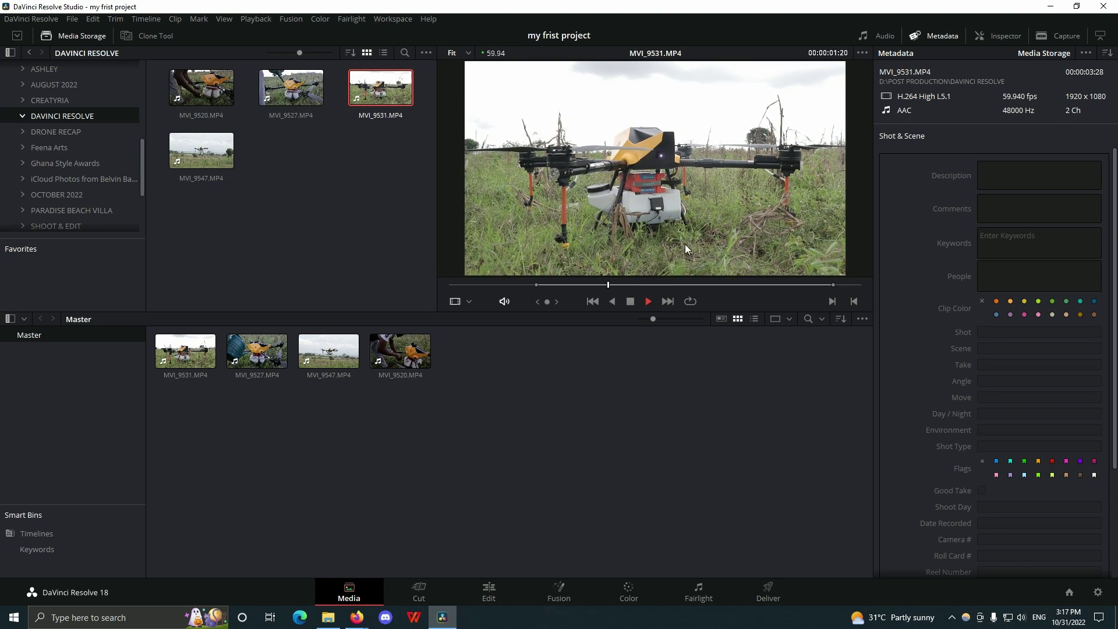
pyautogui.moveTo(493, 284); pyautogui.dragTo(582, 281)
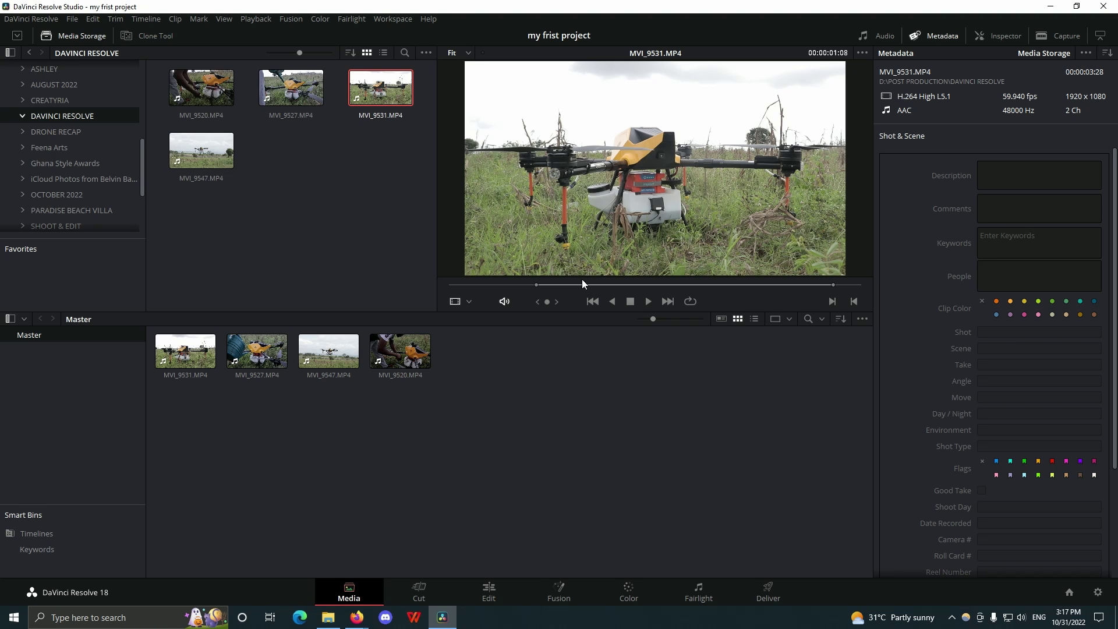
pyautogui.click(522, 286)
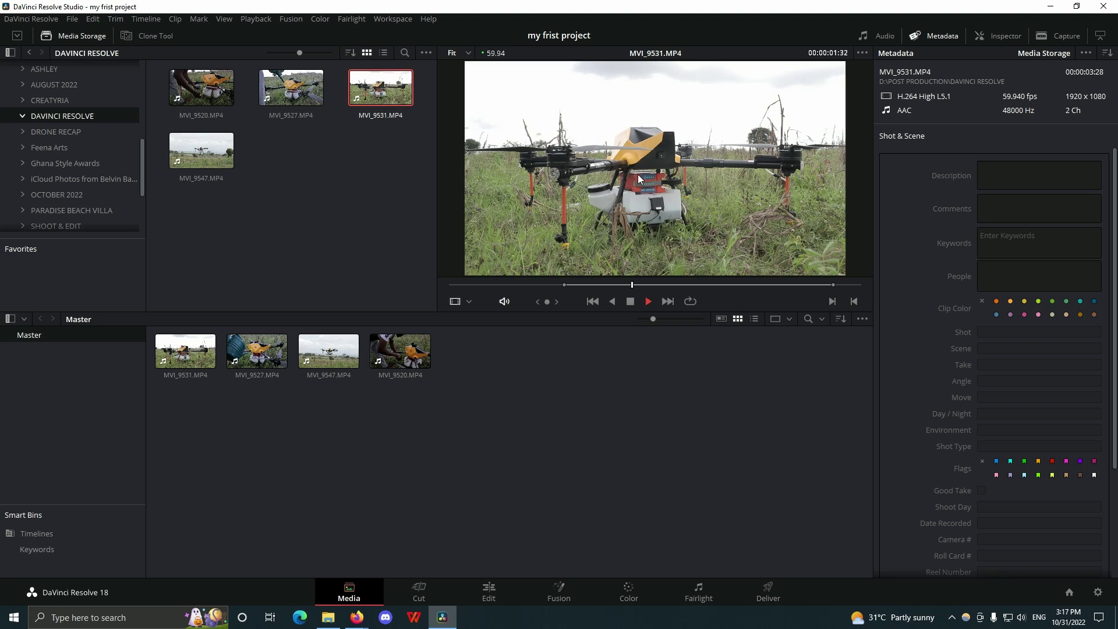
pyautogui.moveTo(523, 287); pyautogui.dragTo(547, 289)
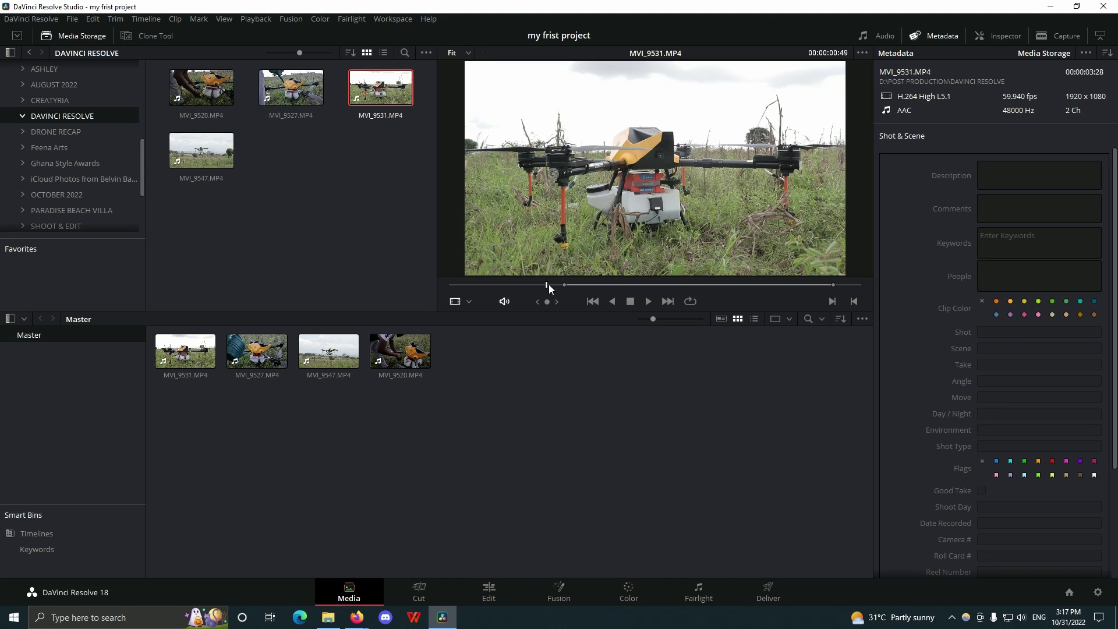
pyautogui.press('space')
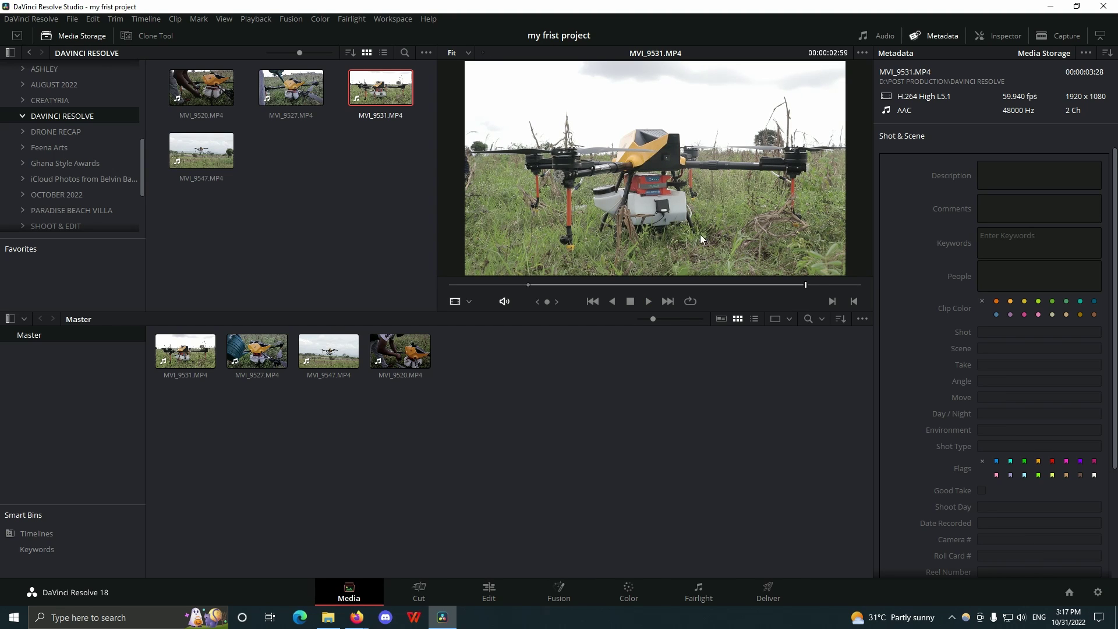
pyautogui.moveTo(656, 212); pyautogui.dragTo(667, 400)
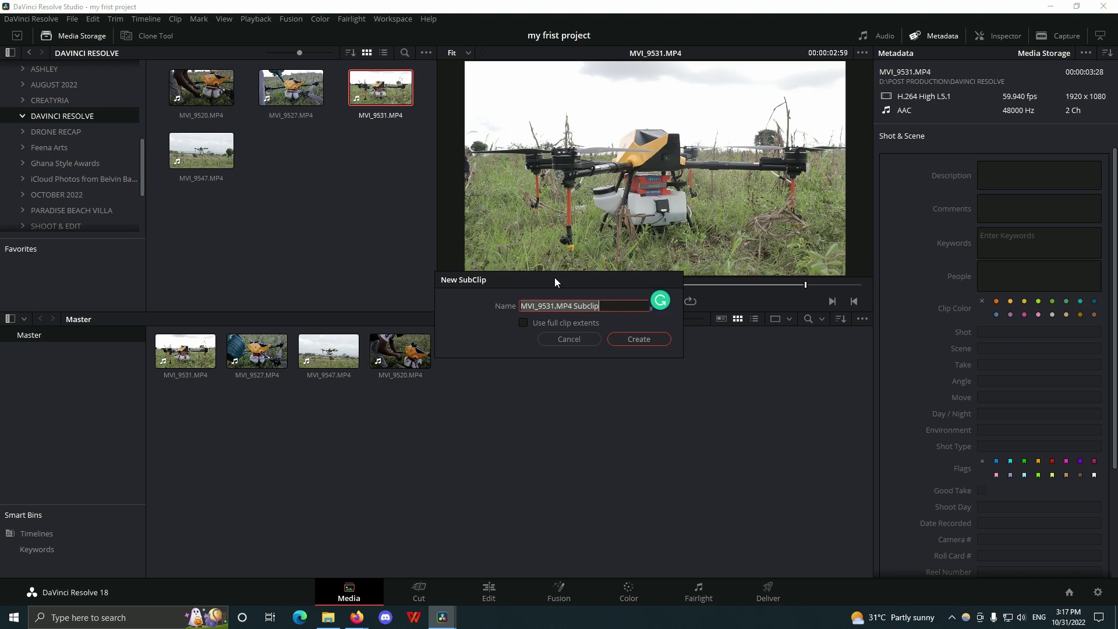
# Create the subclip under its suggested name 'MVI_9531.MP4 Subclip'
pyautogui.click(643, 339)
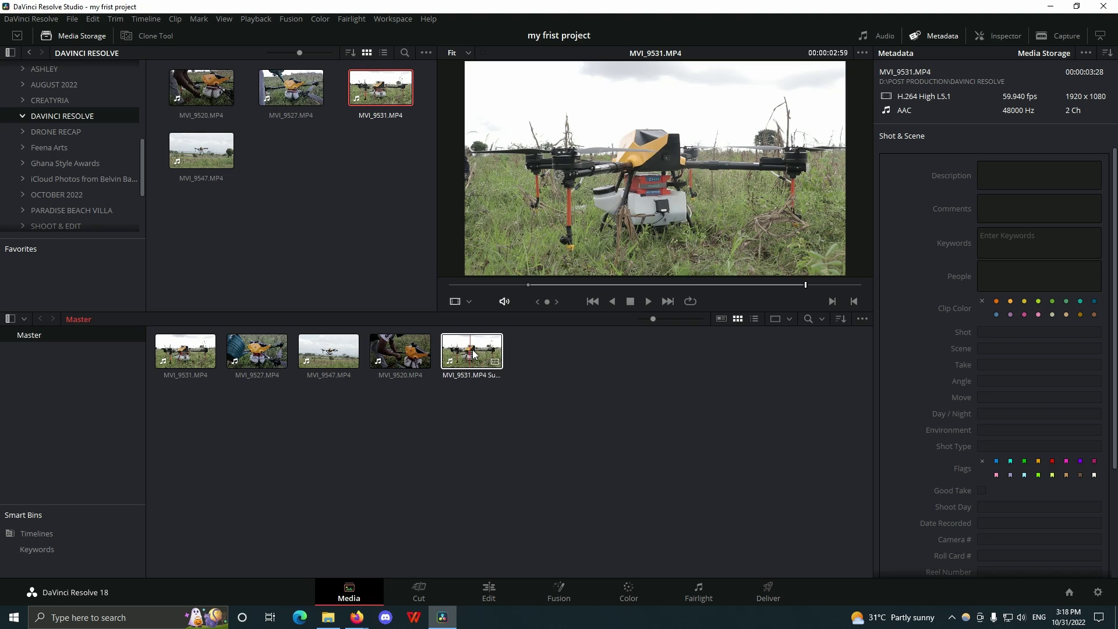